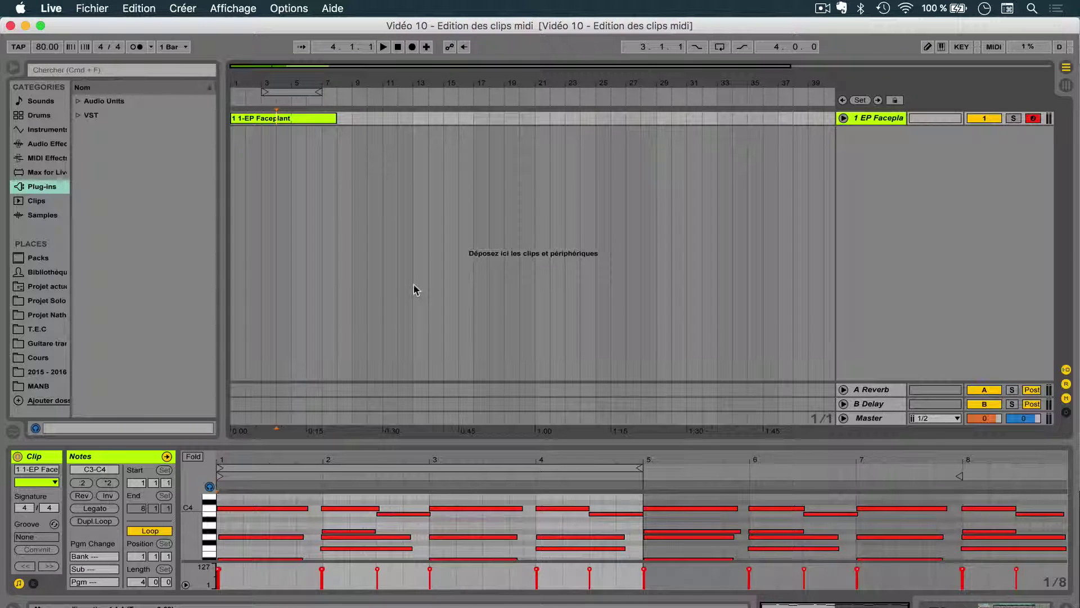
# - Switch to Session View and enlarge the clip's MIDI editor to full height, then reduce it to about half the window
pyautogui.press('Tab')
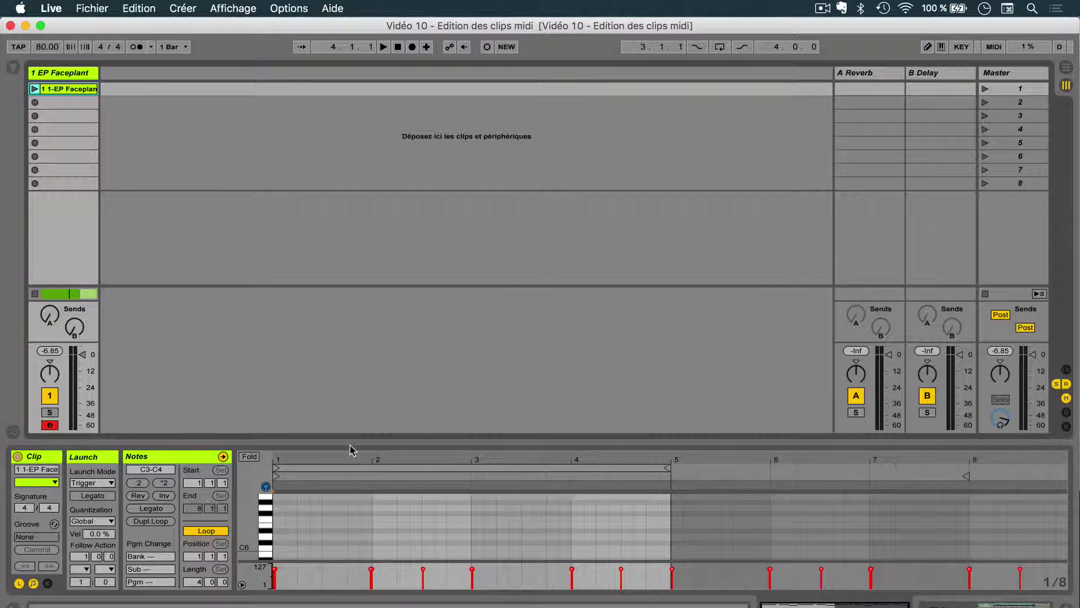
pyautogui.moveTo(350, 439); pyautogui.dragTo(405, 198)
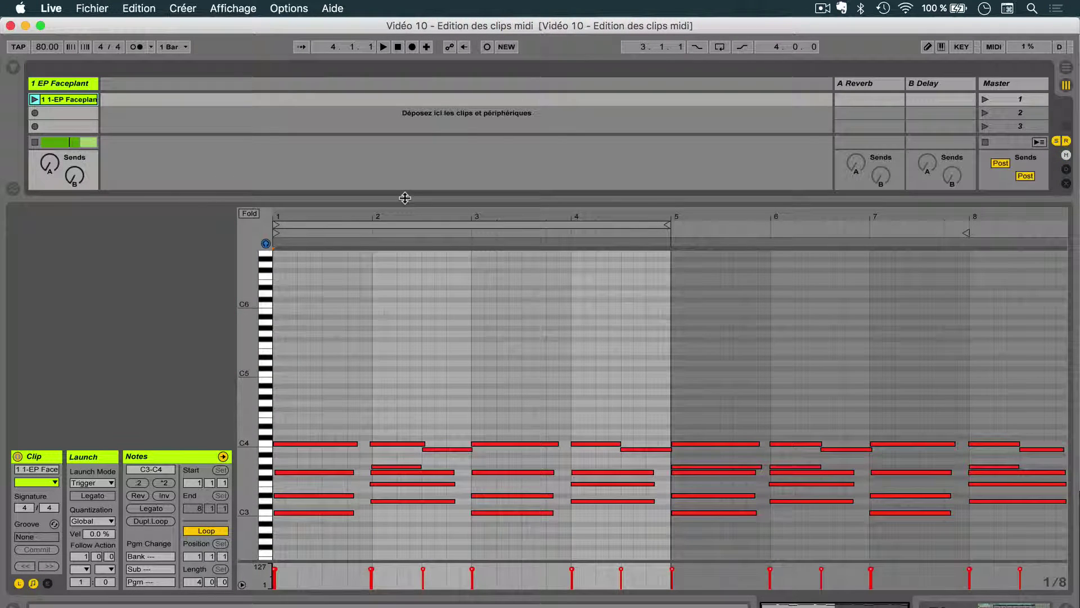
pyautogui.moveTo(405, 198); pyautogui.dragTo(453, 3)
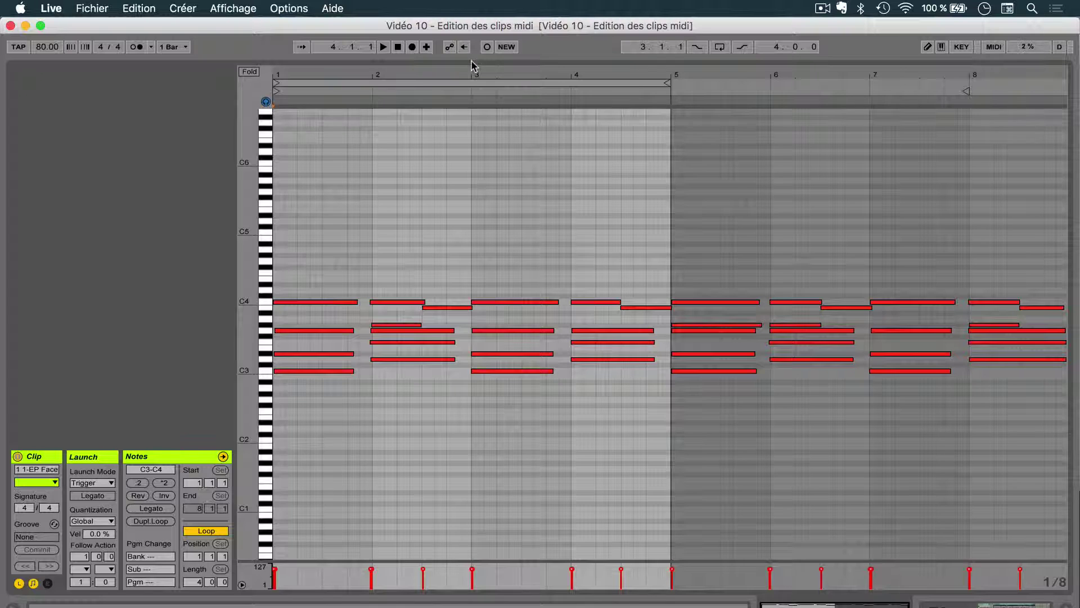
pyautogui.moveTo(467, 63); pyautogui.dragTo(461, 258)
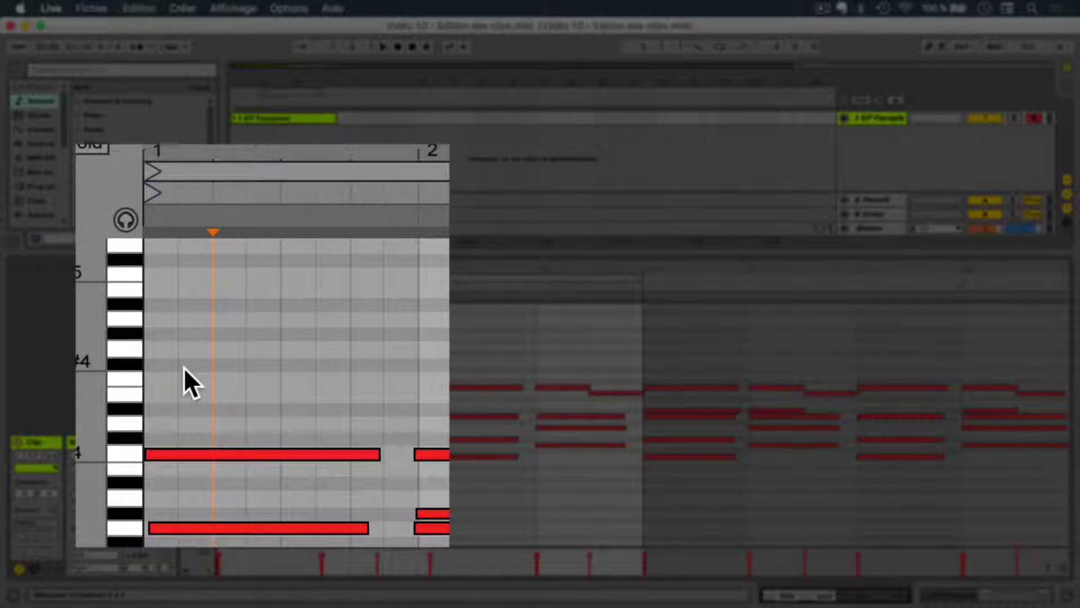
# - Add a short F#4 note at 1.1.3 in the clip, then view the editor's grid options without choosing any
pyautogui.doubleClick(183, 367)
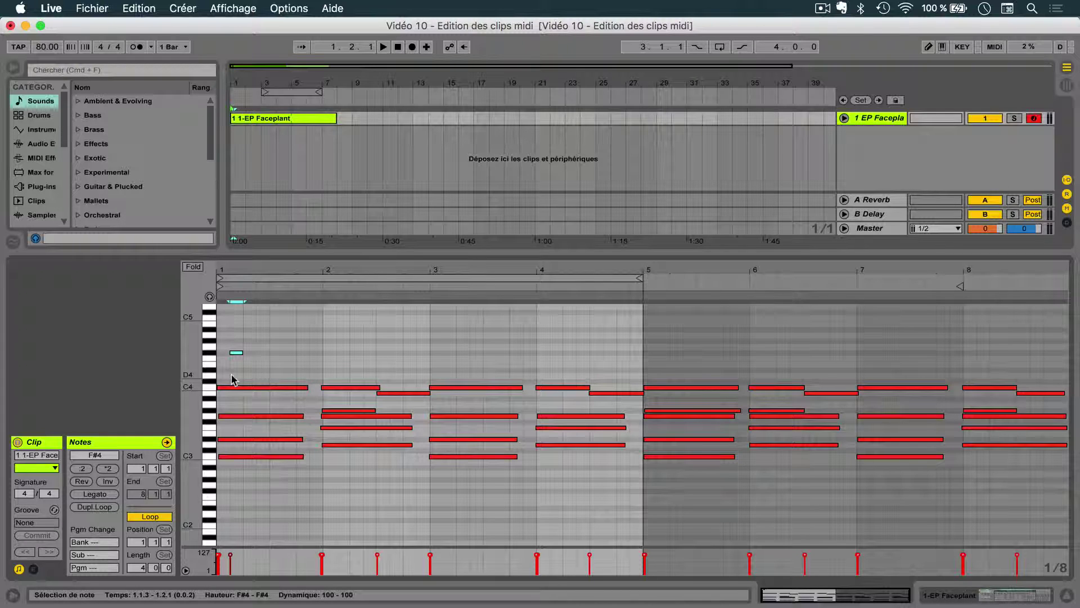
pyautogui.rightClick(254, 309)
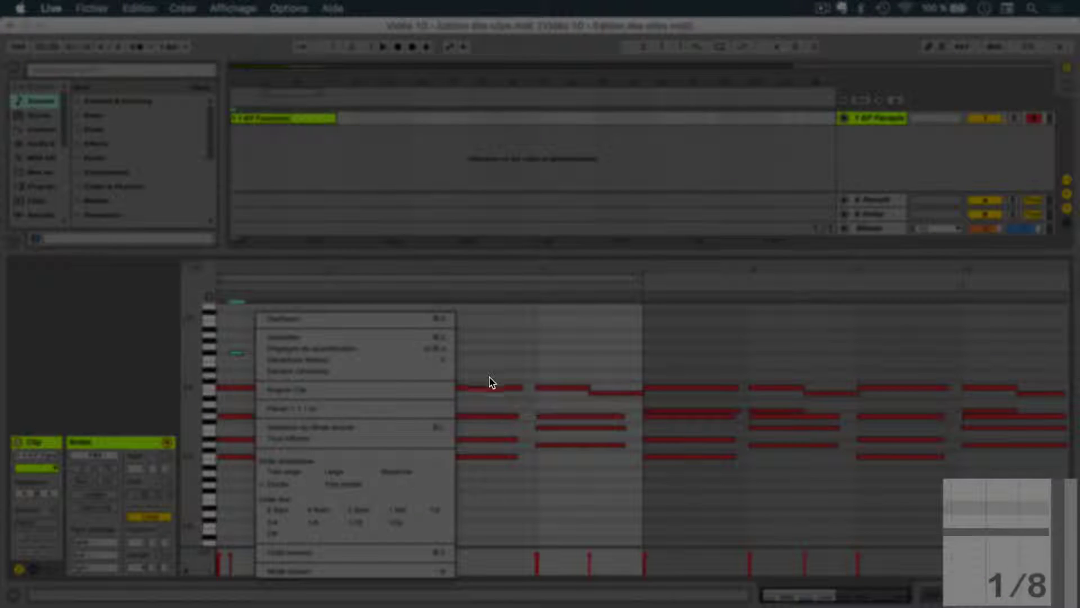
pyautogui.click(490, 383)
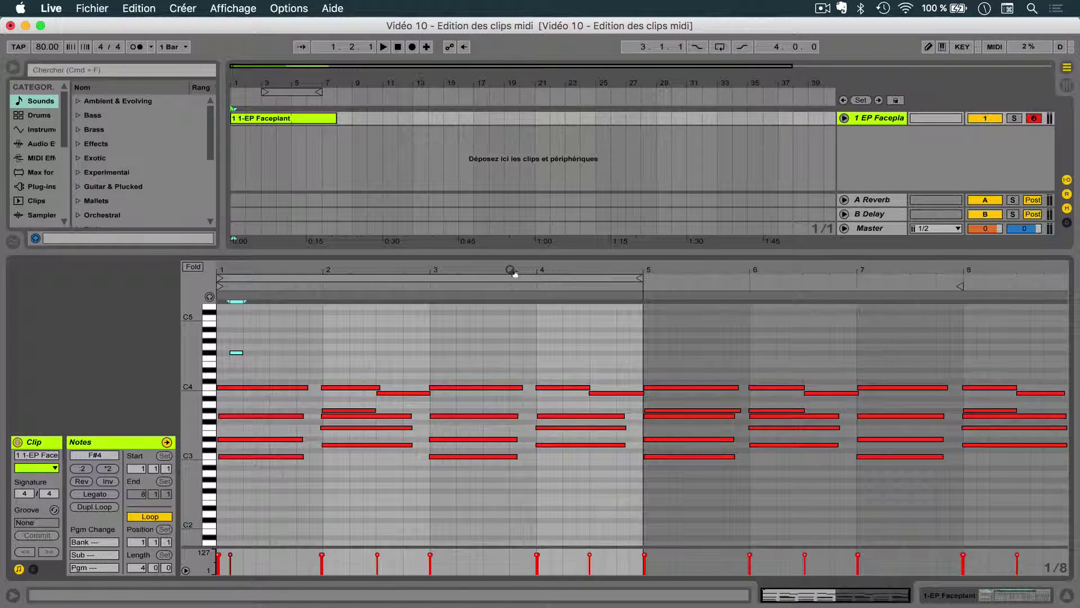
# - Zoom the note editor in and out in time, enlarge the note rows until pitch names show, and place the insert marker at 2.4.1
pyautogui.click(511, 271)
pyautogui.moveTo(511, 270); pyautogui.dragTo(511, 308)
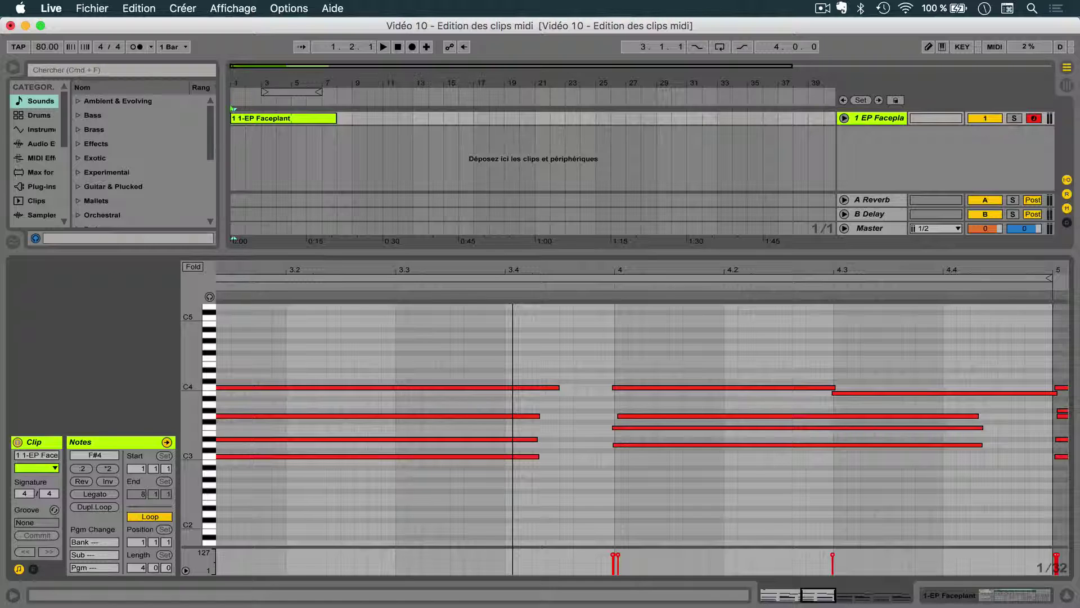
pyautogui.moveTo(511, 308); pyautogui.dragTo(511, 281)
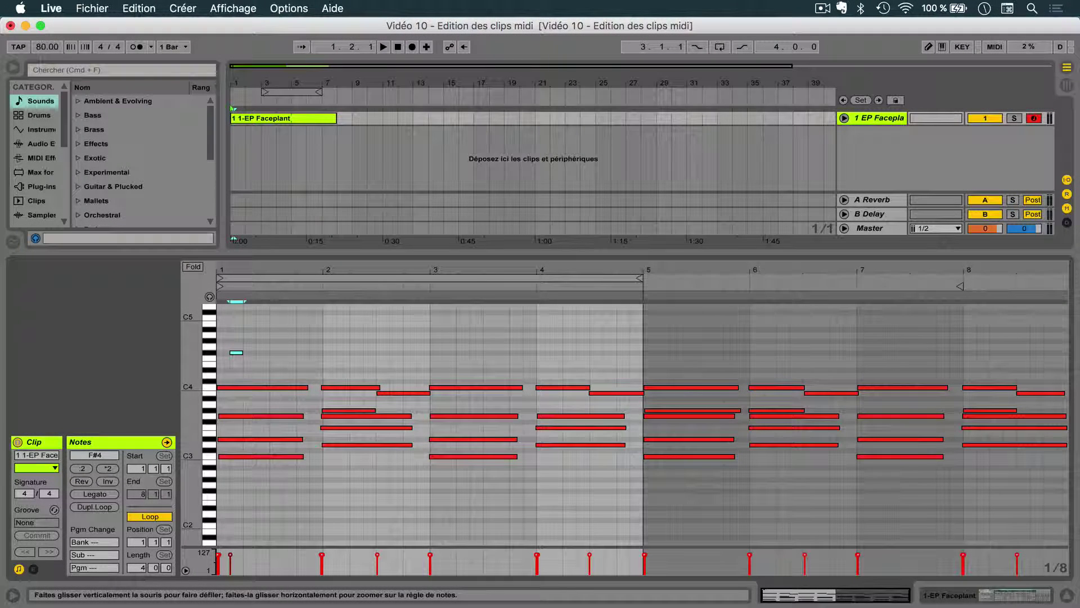
pyautogui.moveTo(210, 387)
pyautogui.mouseDown()
pyautogui.moveTo(176, 386)
pyautogui.moveTo(196, 386)
pyautogui.mouseUp()
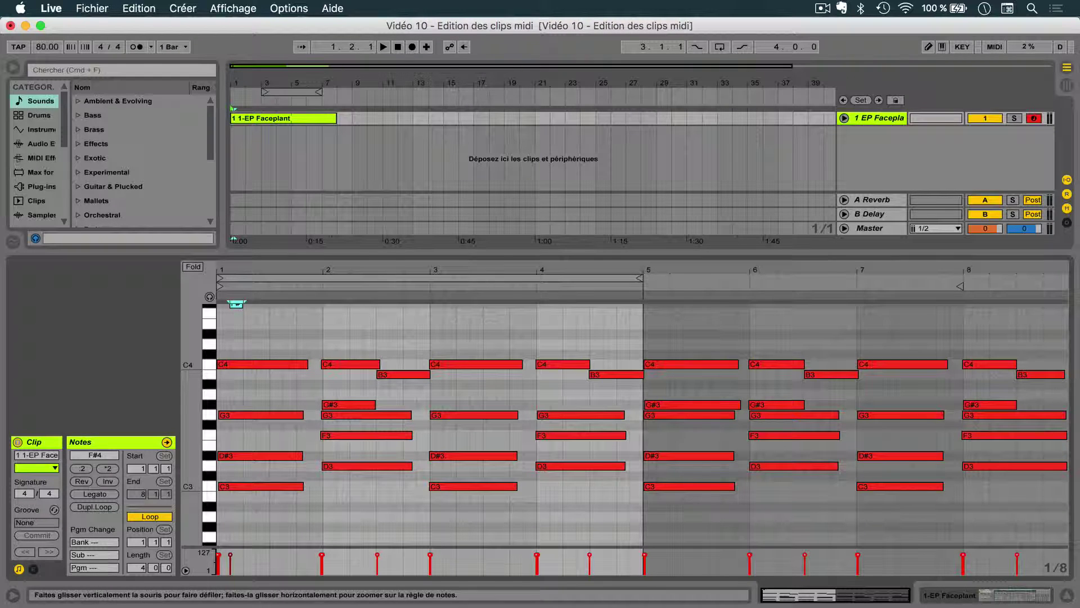
pyautogui.press('+')
pyautogui.click(472, 352)
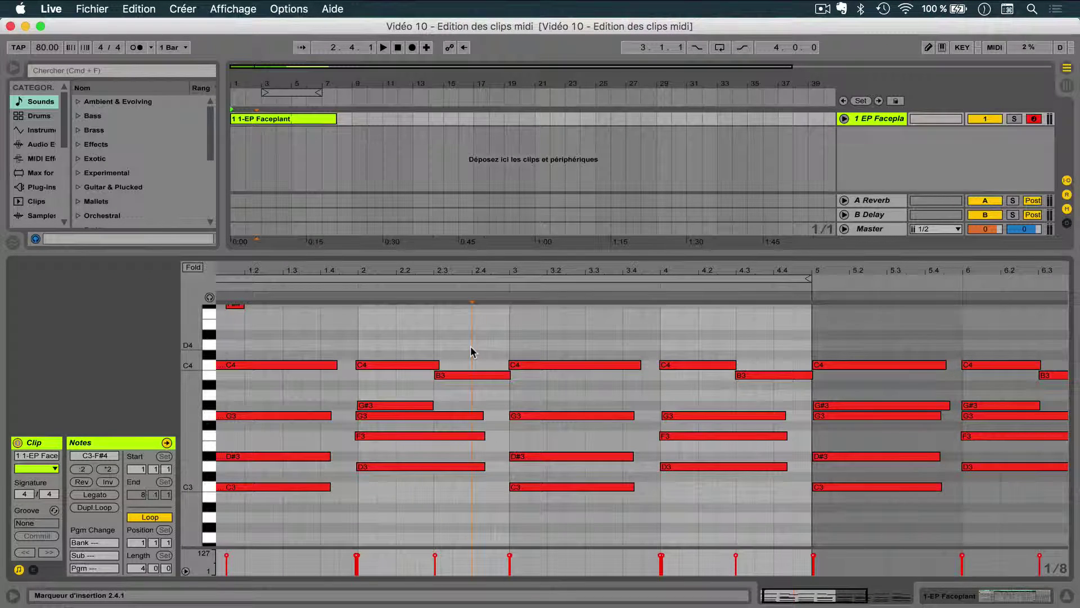
# - Enable the triplet grid (Grille ternaire) in the note editor, then set the grid to Off
pyautogui.rightClick(435, 337)
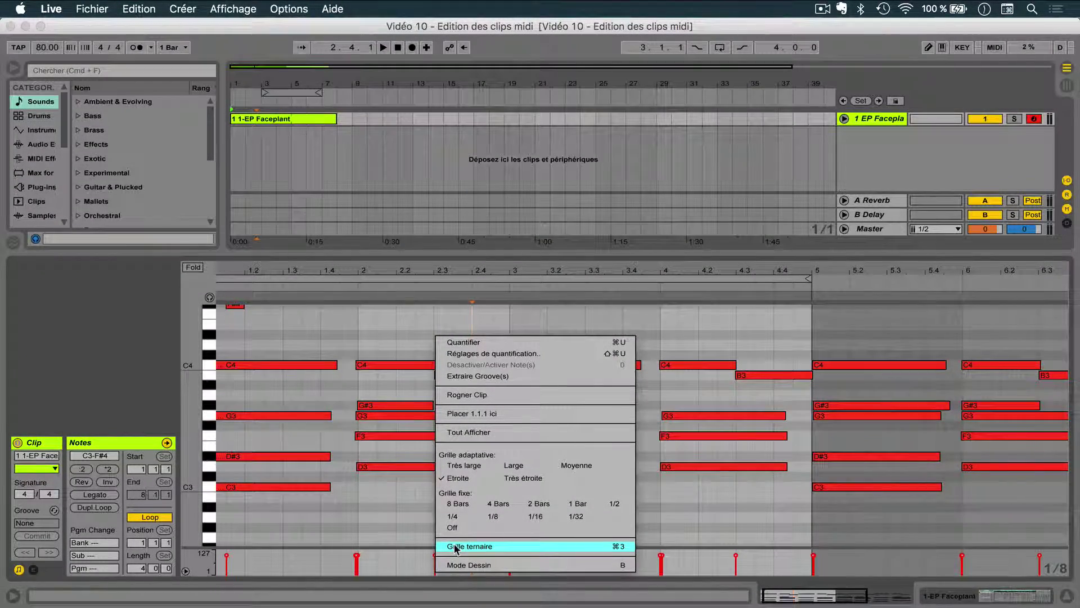
pyautogui.click(456, 547)
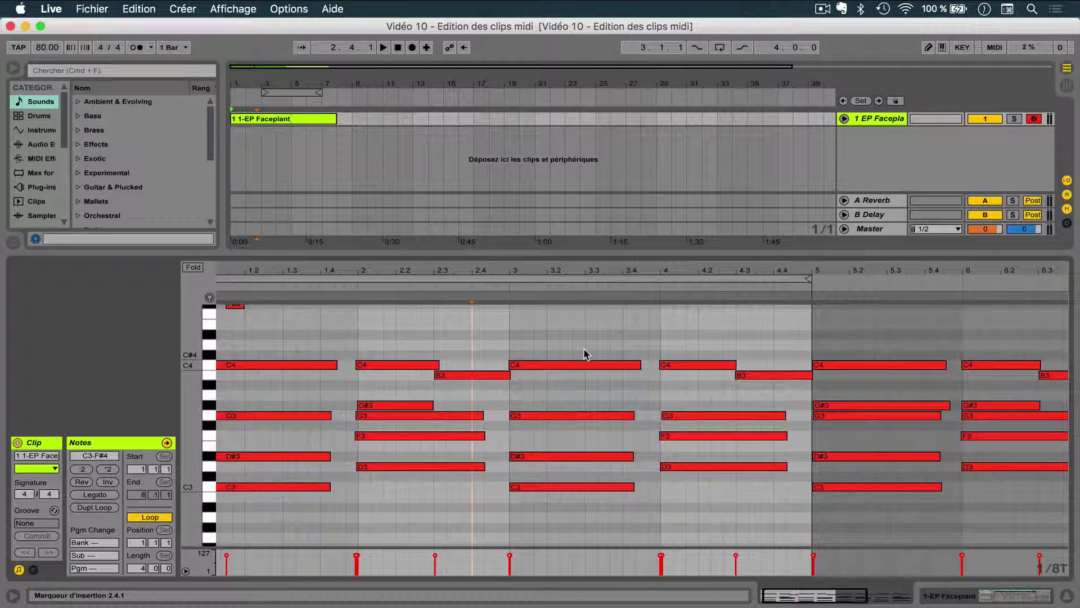
pyautogui.rightClick(487, 330)
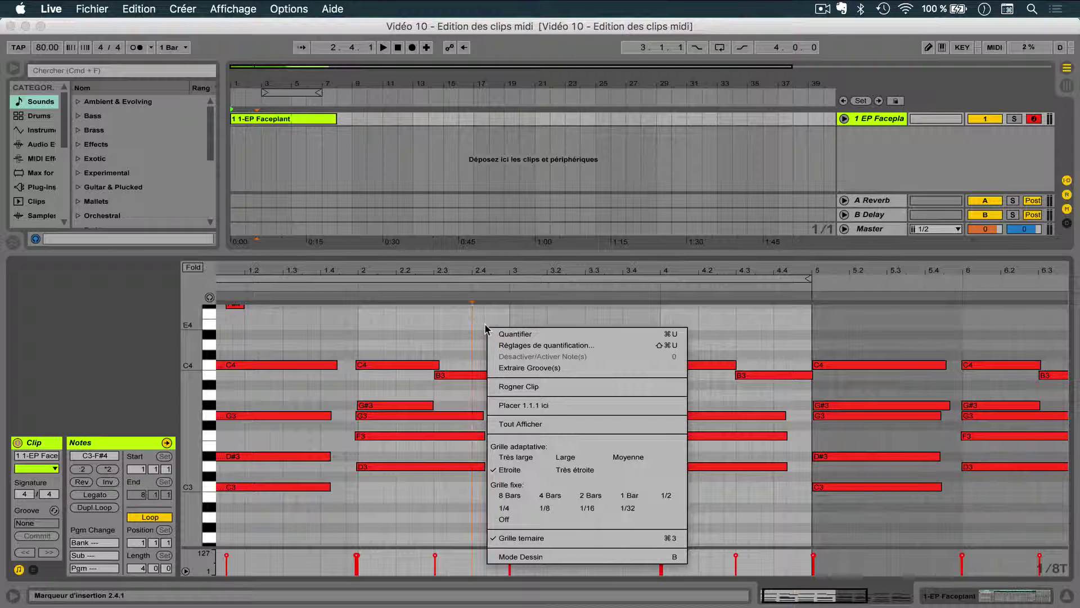
pyautogui.click(499, 520)
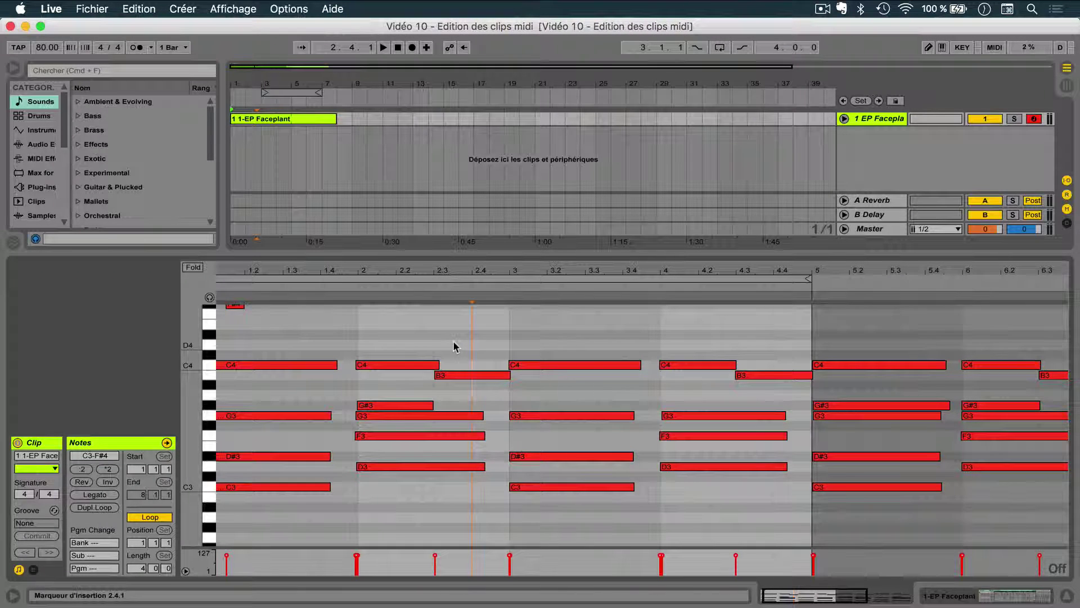
# - Add a short off-grid D#4 note near 2.2 in bar 2, then set the adaptive grid to Etroite
pyautogui.click(403, 335)
pyautogui.doubleClick(403, 336)
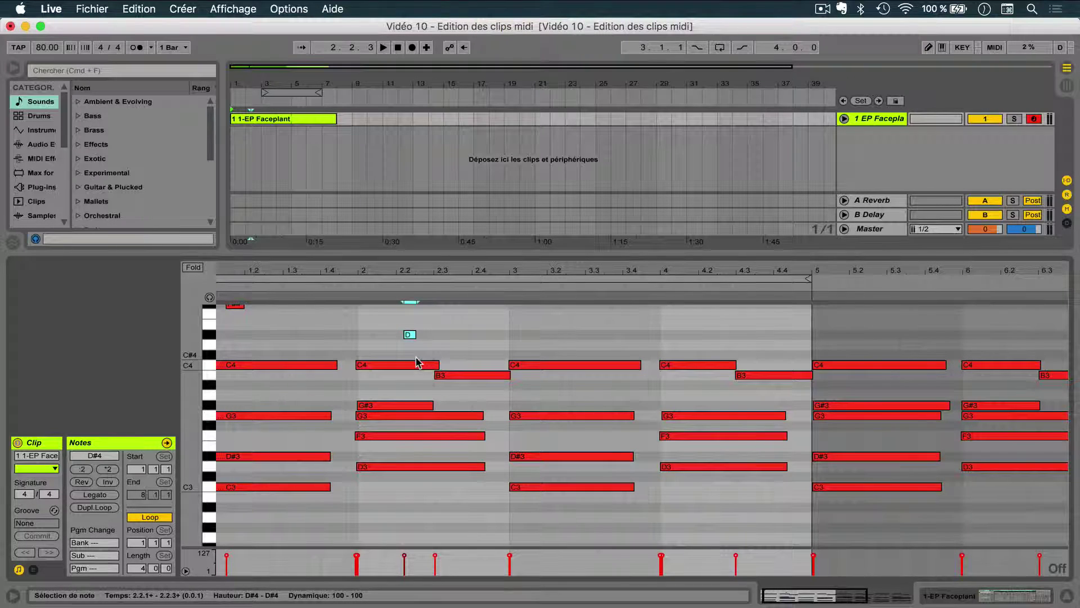
pyautogui.rightClick(379, 336)
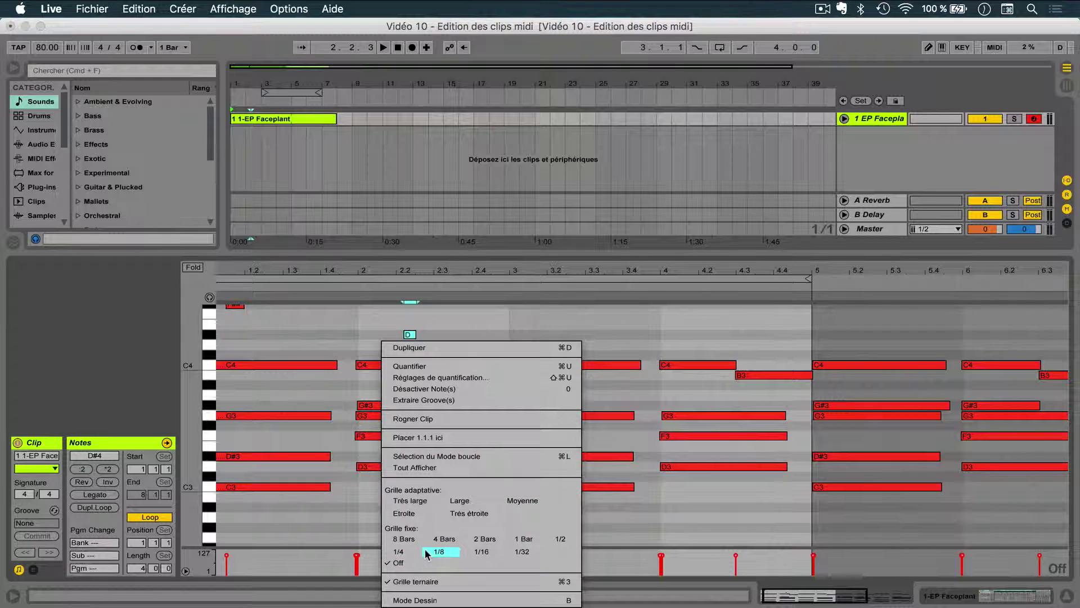
pyautogui.click(404, 513)
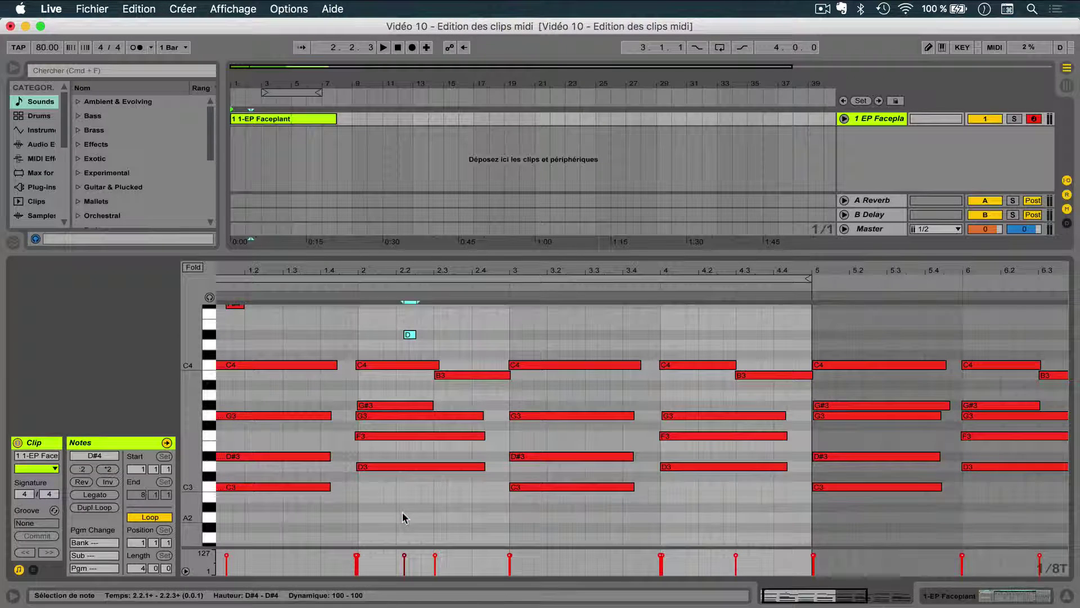
# - Add a short E4 note in the second half of bar 1 and move it earlier using a wider grid
pyautogui.click(358, 326)
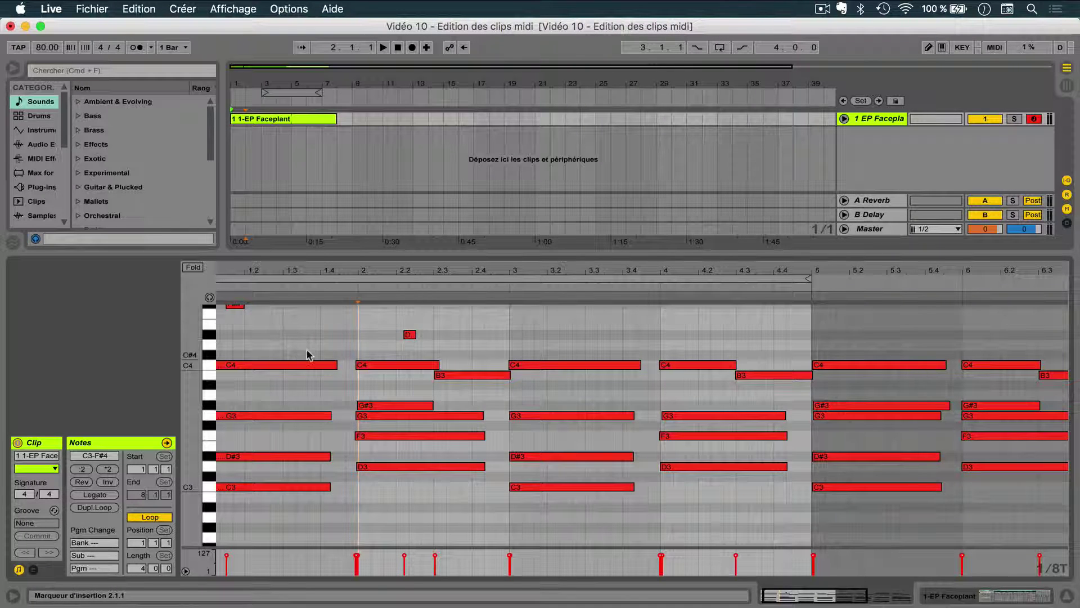
pyautogui.doubleClick(314, 325)
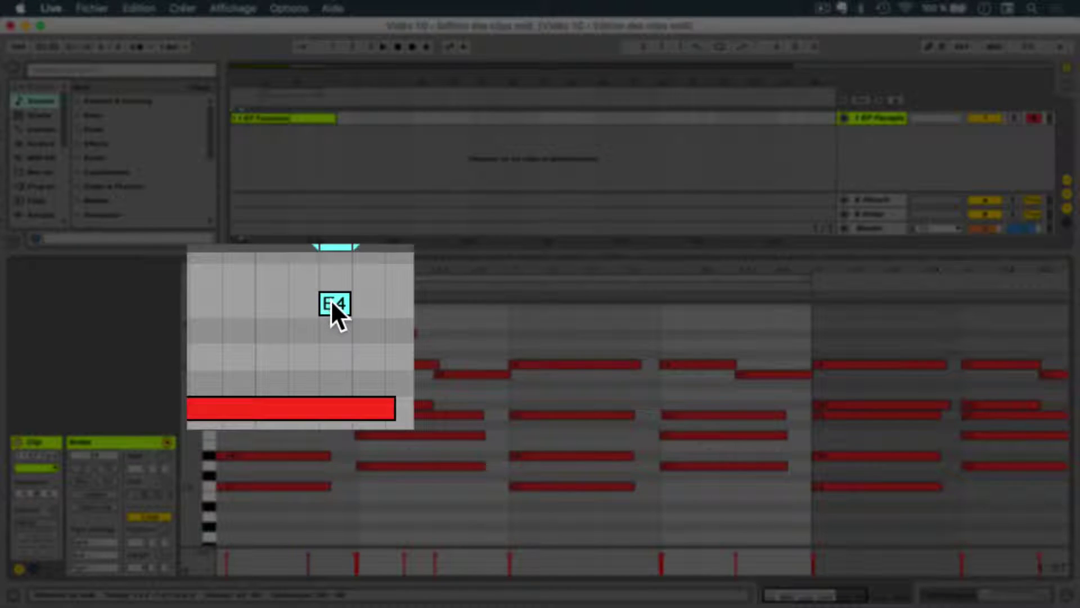
pyautogui.press('super+2')
pyautogui.moveTo(332, 301); pyautogui.dragTo(262, 305)
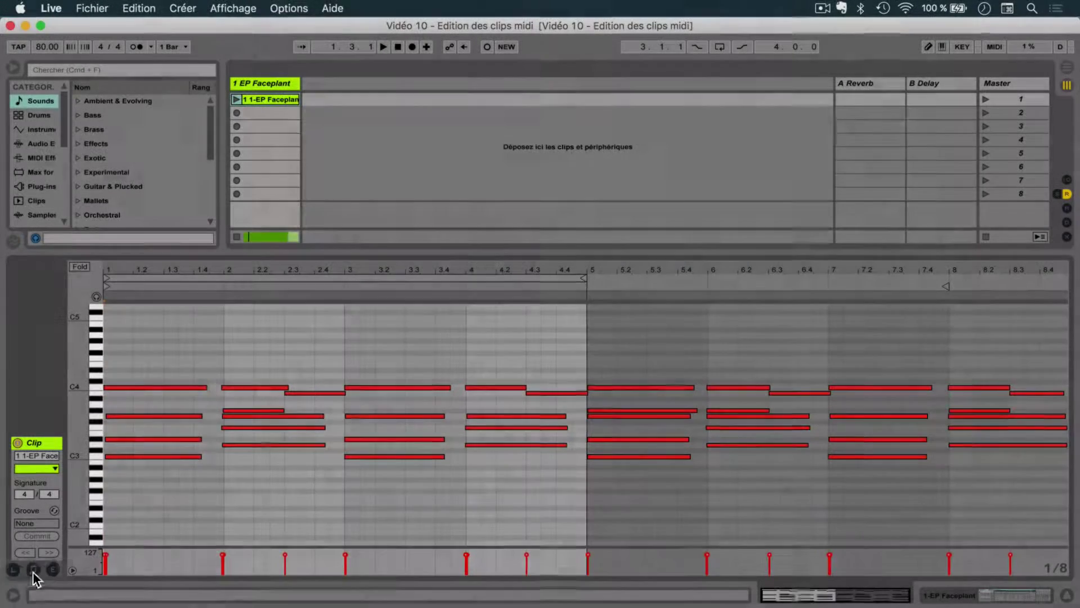
# - Show the clip's Notes box, then switch the clip's loop off and back on
pyautogui.click(32, 568)
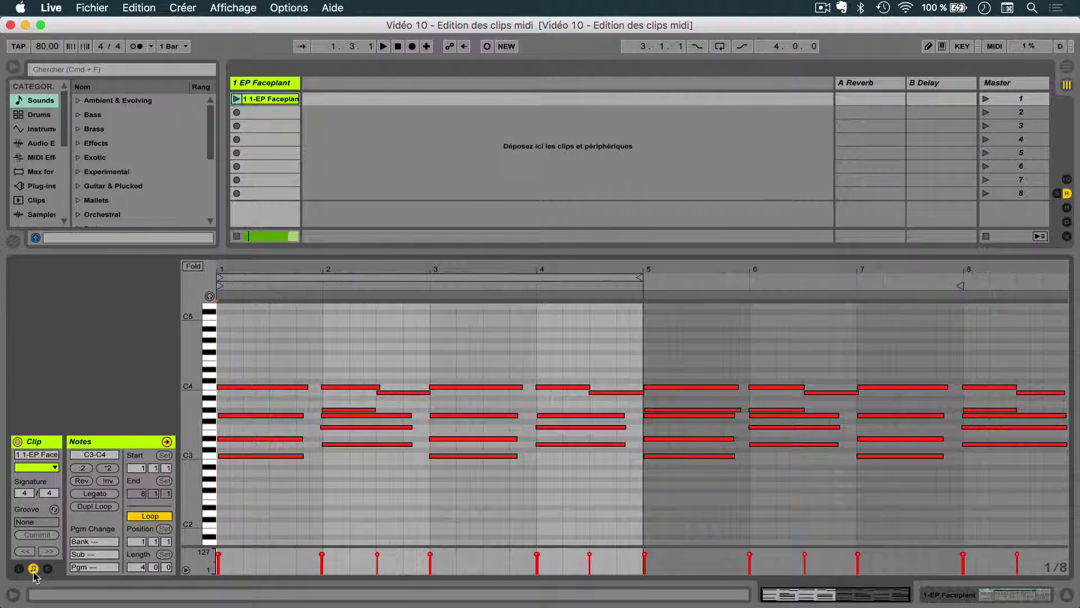
pyautogui.click(149, 515)
pyautogui.click(270, 353)
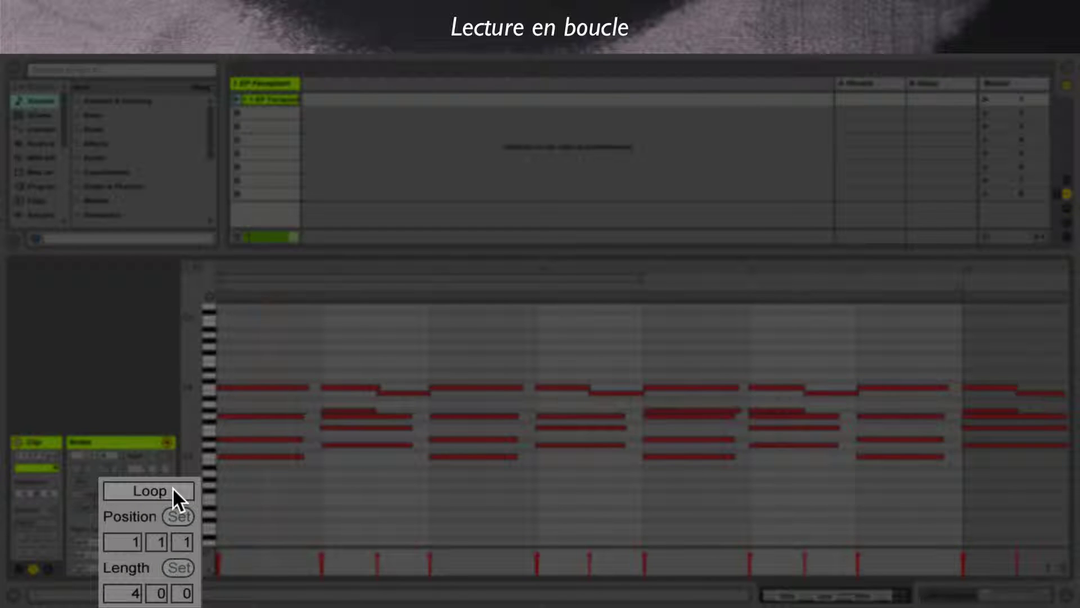
pyautogui.click(175, 487)
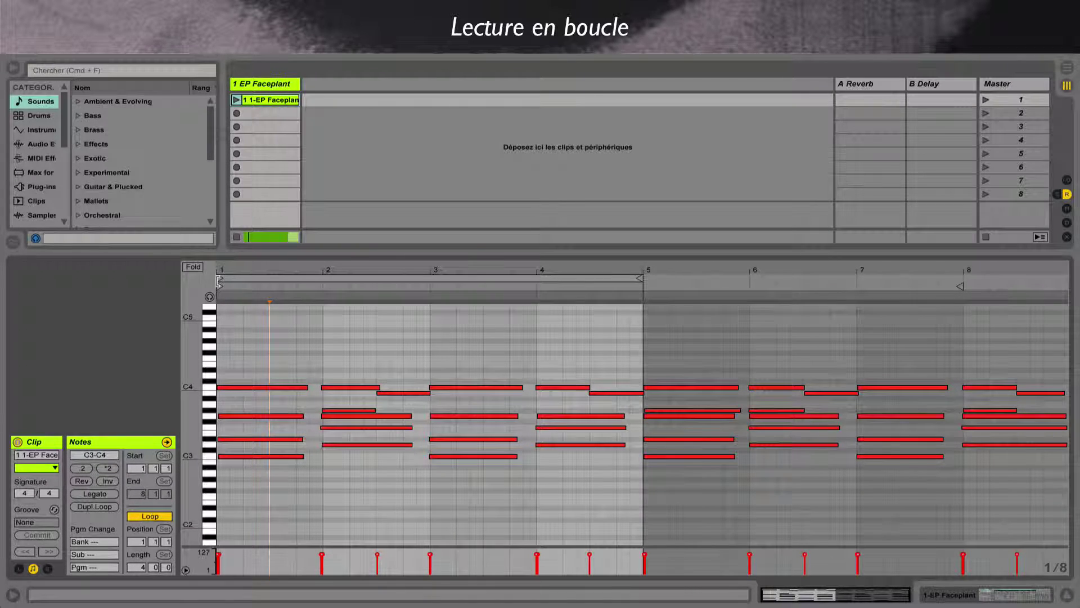
# - Set the clip's loop to cover only bar 2, and place the clip's start marker at bar 1
pyautogui.moveTo(220, 278)
pyautogui.mouseDown()
pyautogui.moveTo(470, 276)
pyautogui.moveTo(220, 274)
pyautogui.mouseUp()
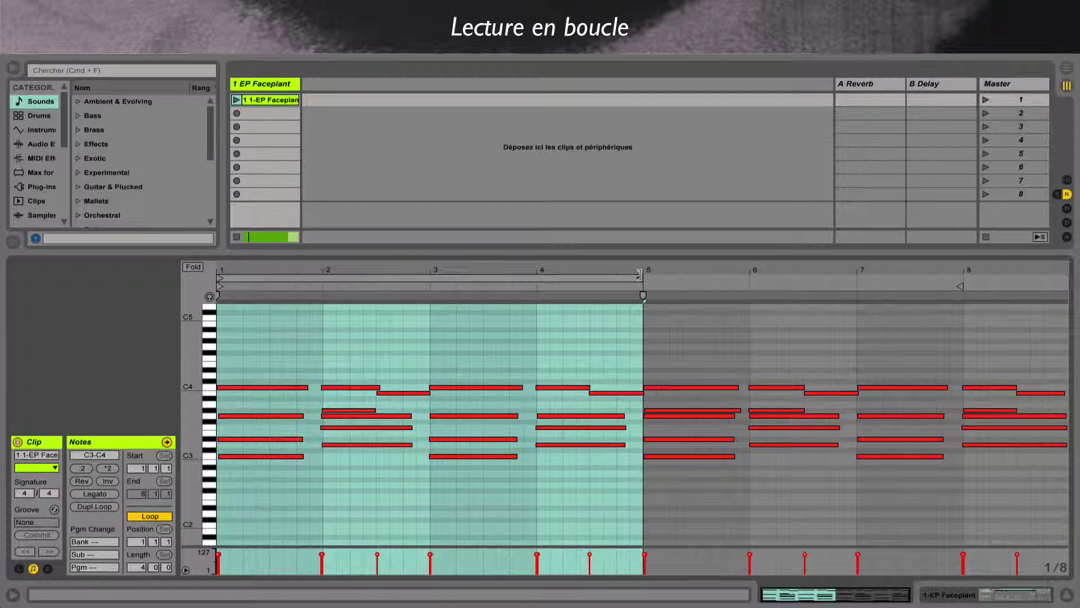
pyautogui.moveTo(640, 276)
pyautogui.mouseDown()
pyautogui.moveTo(498, 276)
pyautogui.moveTo(640, 266)
pyautogui.mouseUp()
pyautogui.moveTo(532, 276)
pyautogui.mouseDown()
pyautogui.moveTo(859, 264)
pyautogui.moveTo(530, 281)
pyautogui.mouseUp()
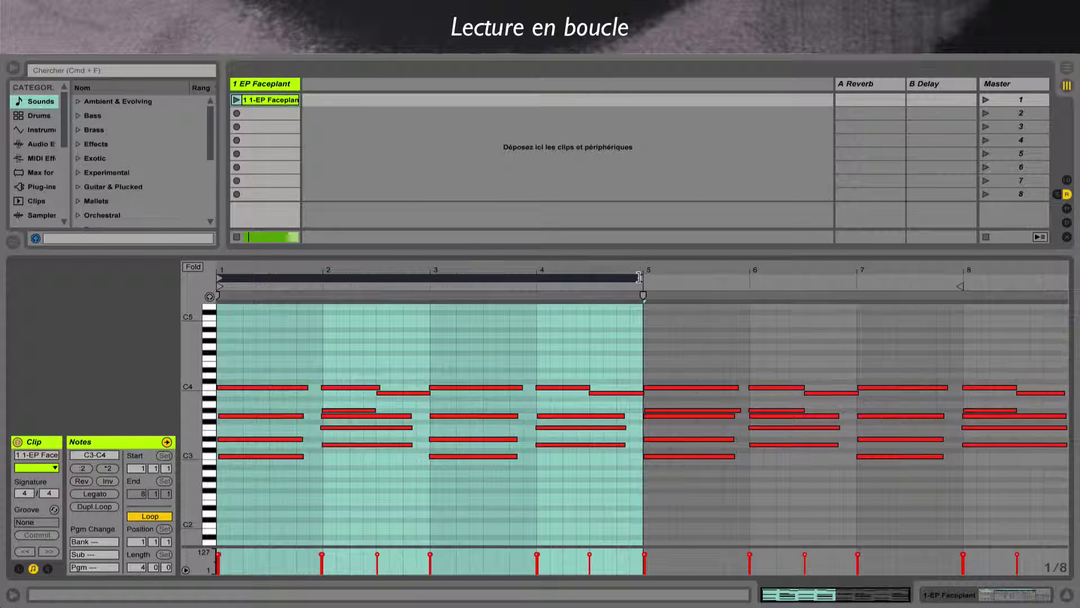
pyautogui.moveTo(639, 277); pyautogui.dragTo(430, 277)
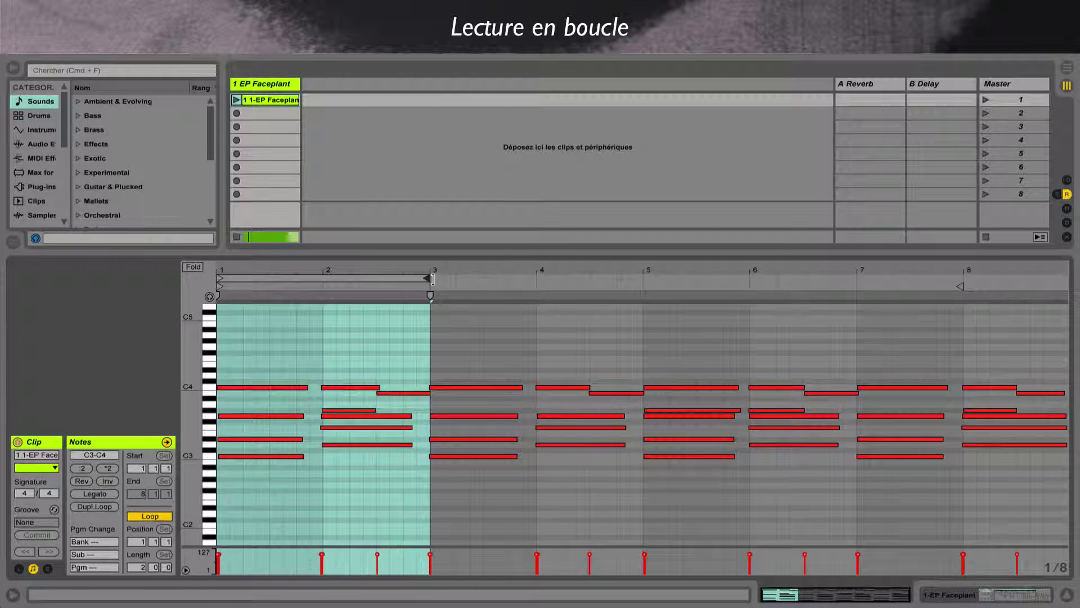
pyautogui.moveTo(220, 277); pyautogui.dragTo(324, 271)
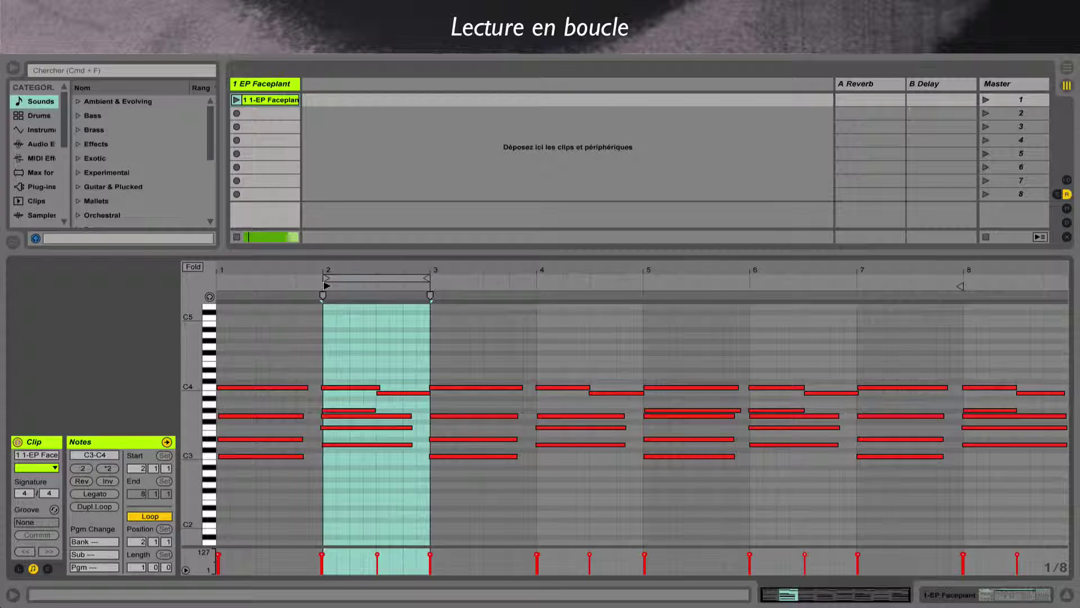
pyautogui.moveTo(327, 286); pyautogui.dragTo(220, 286)
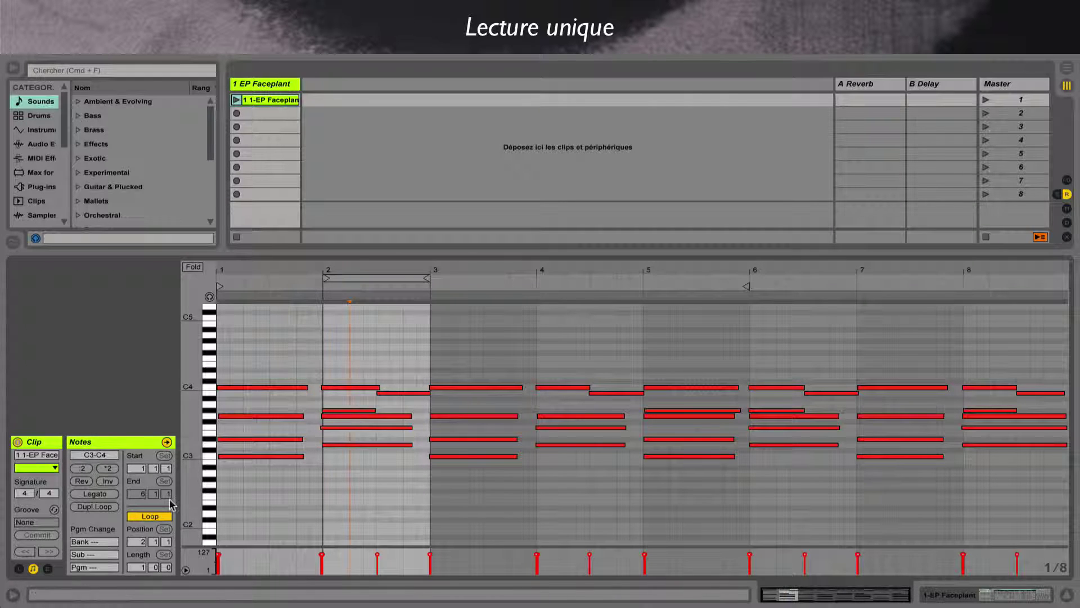
# - Turn off the clip's loop, move its end marker to just before bar 6 (5.4), and launch the clip
pyautogui.click(149, 516)
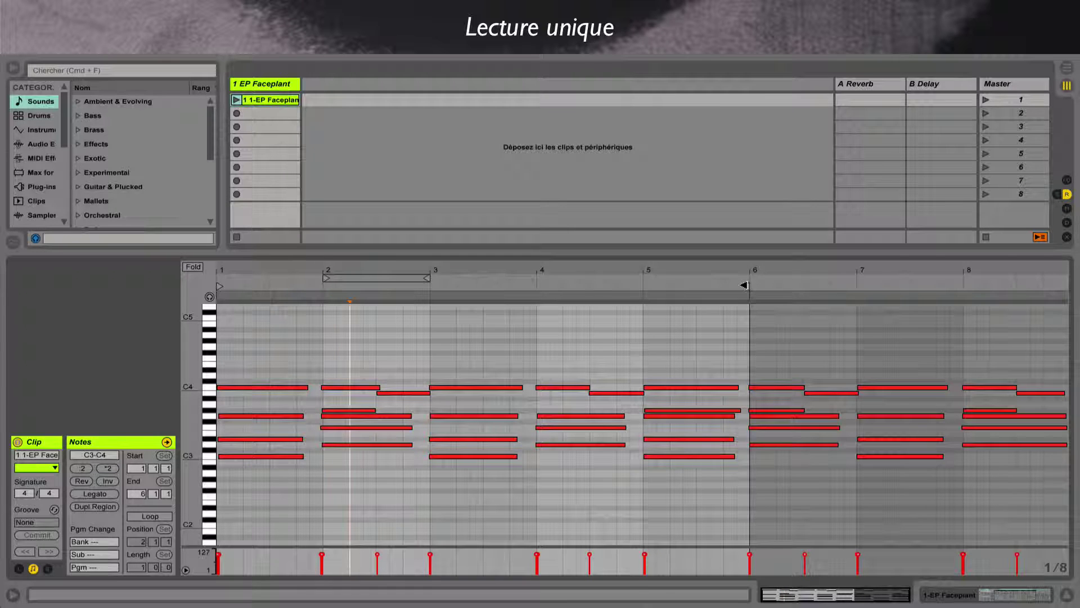
pyautogui.moveTo(744, 285)
pyautogui.mouseDown()
pyautogui.moveTo(938, 241)
pyautogui.moveTo(1013, 241)
pyautogui.moveTo(953, 241)
pyautogui.moveTo(742, 382)
pyautogui.mouseUp()
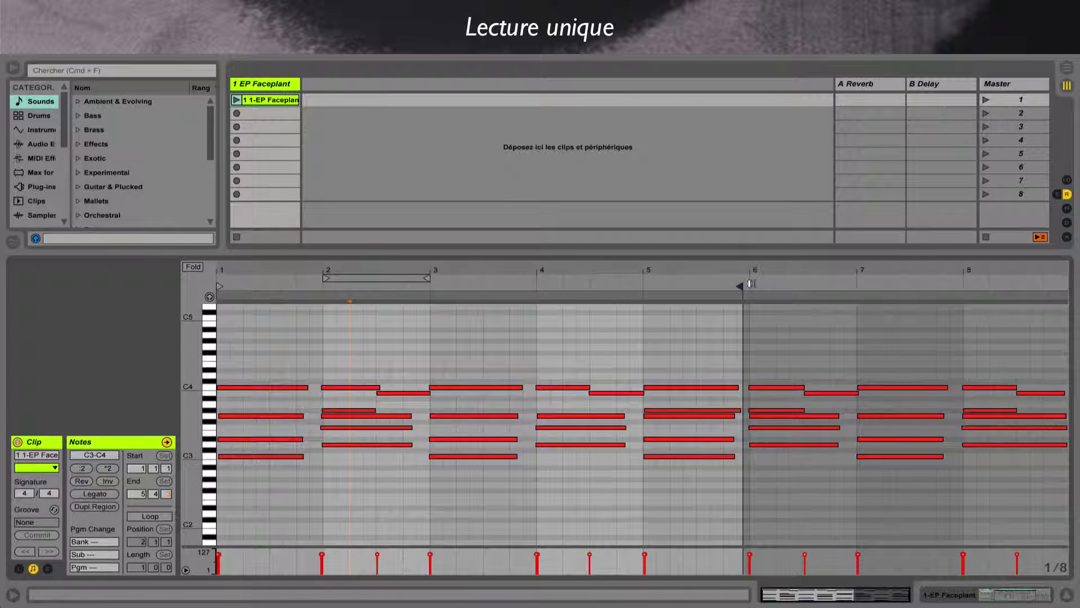
pyautogui.click(235, 100)
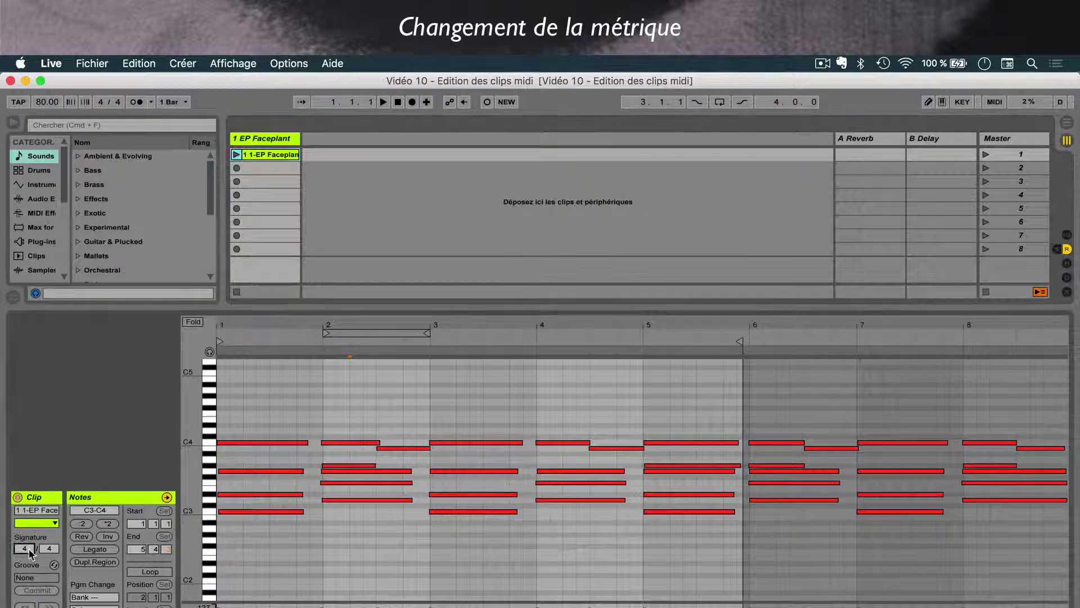
# - Set the clip's time signature to 3/4
pyautogui.write('3')
pyautogui.press('Return')
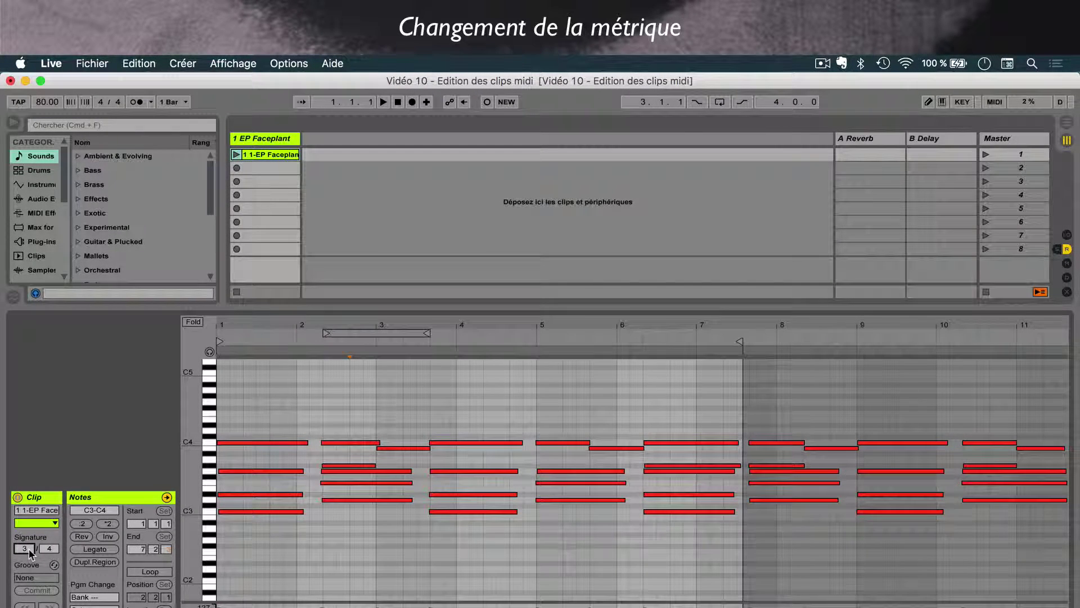